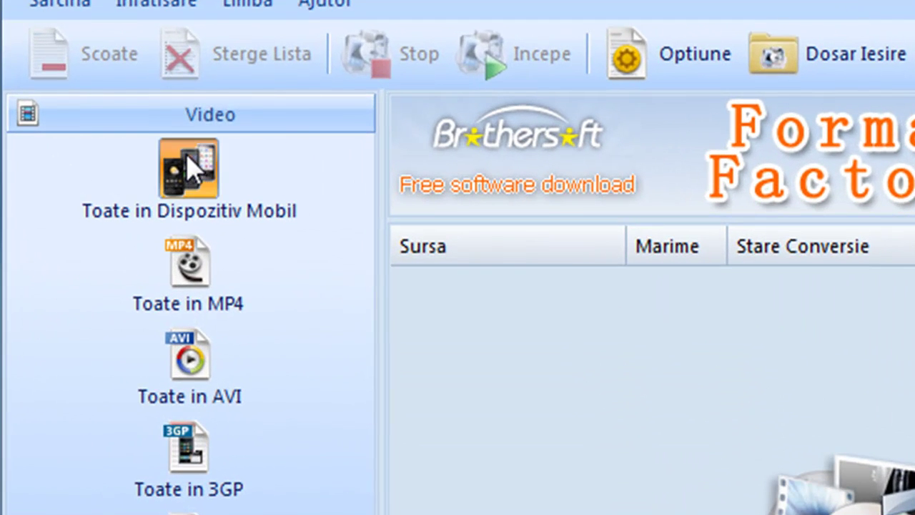
Start a conversion for mobile devices with the iPhone 320x240 MPEG4 profile.
click(189, 168)
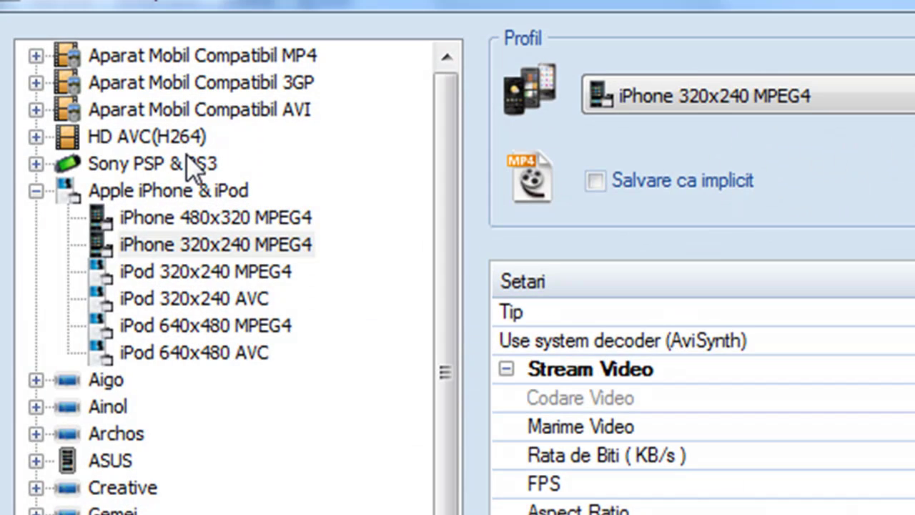
click(239, 245)
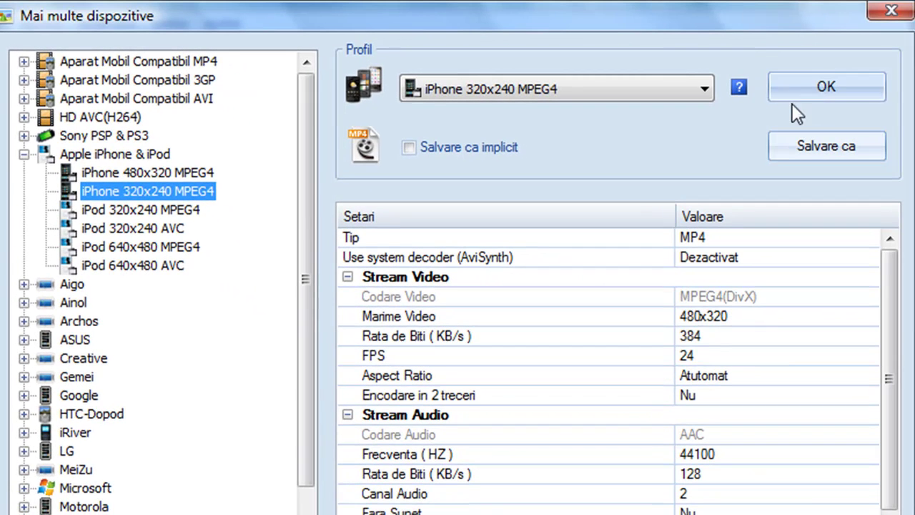
click(807, 73)
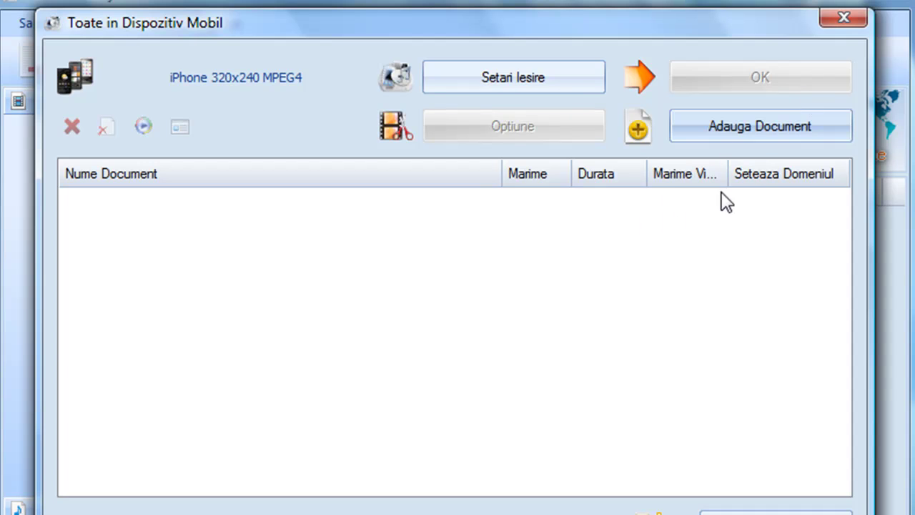
Add the Star Trek TNG season 1 episode 26 AVI video from the Desktop's 1x26 folder to the conversion.
click(758, 131)
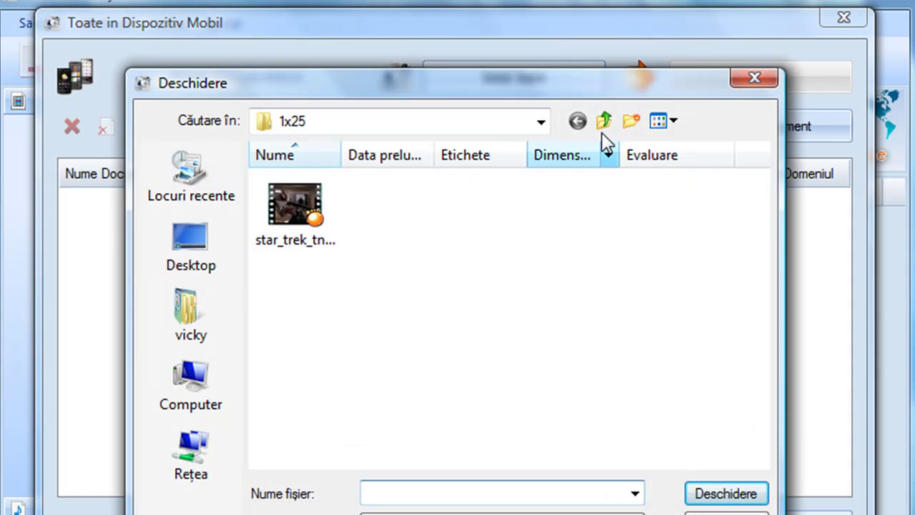
click(607, 118)
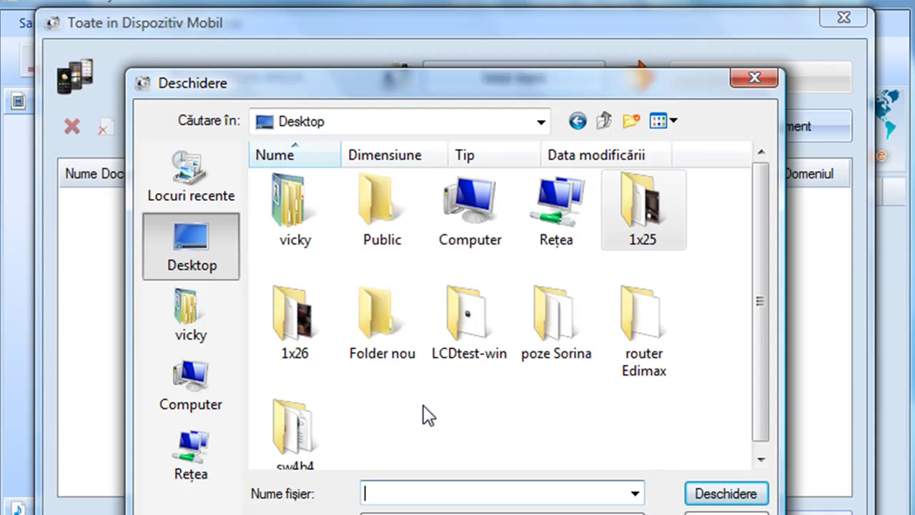
double_click(292, 357)
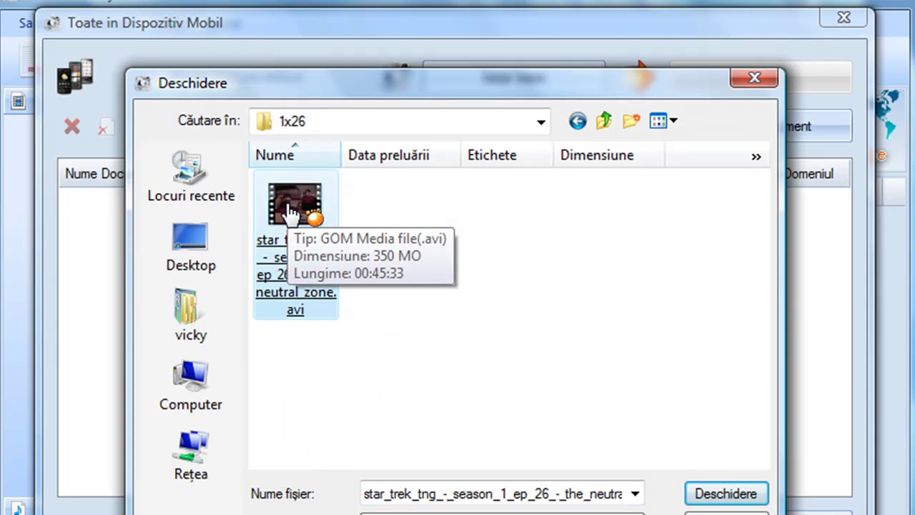
double_click(319, 223)
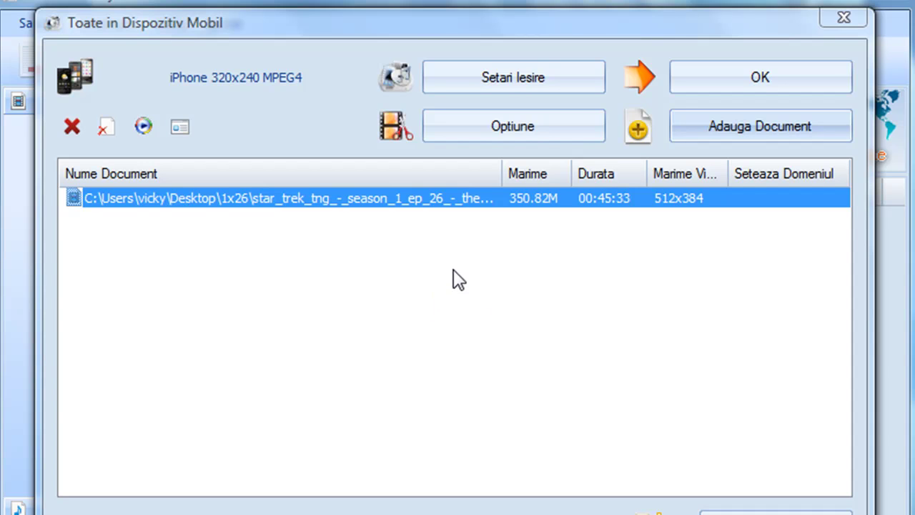
Open the output settings and examine the available video sizes without choosing another one.
click(504, 82)
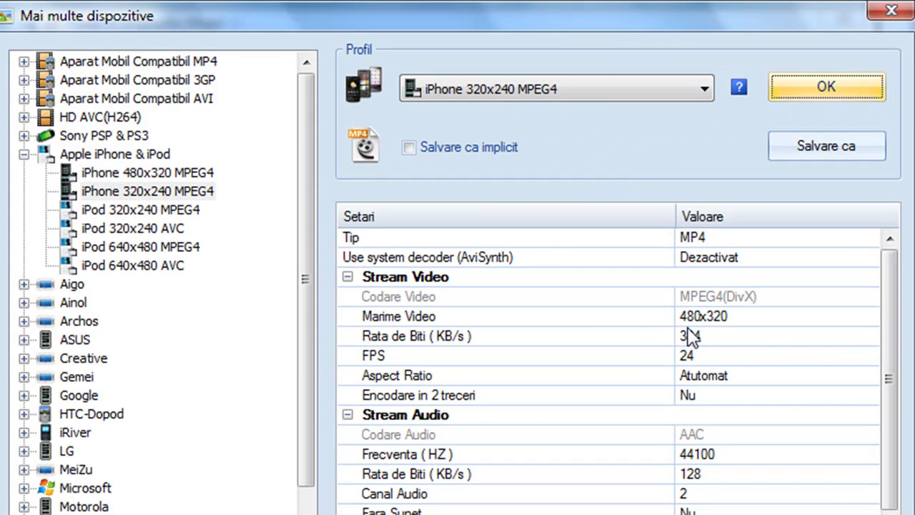
click(806, 319)
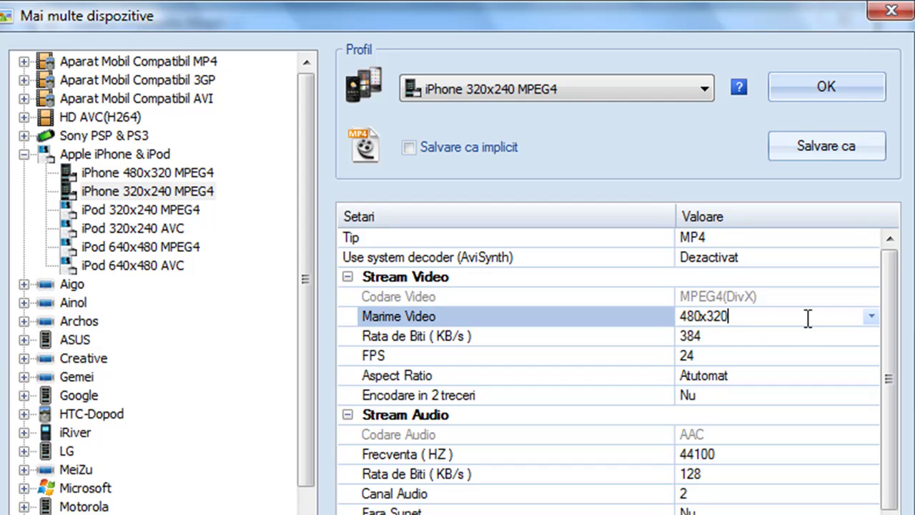
click(872, 317)
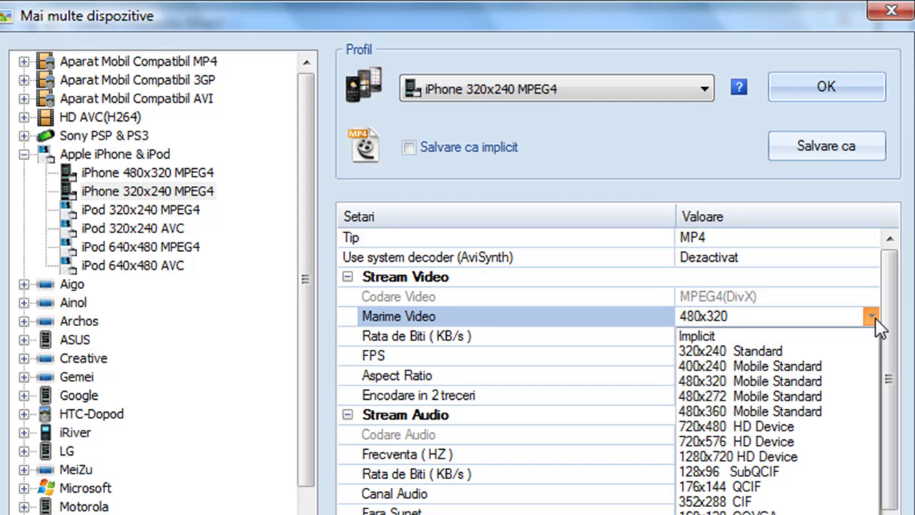
click(873, 315)
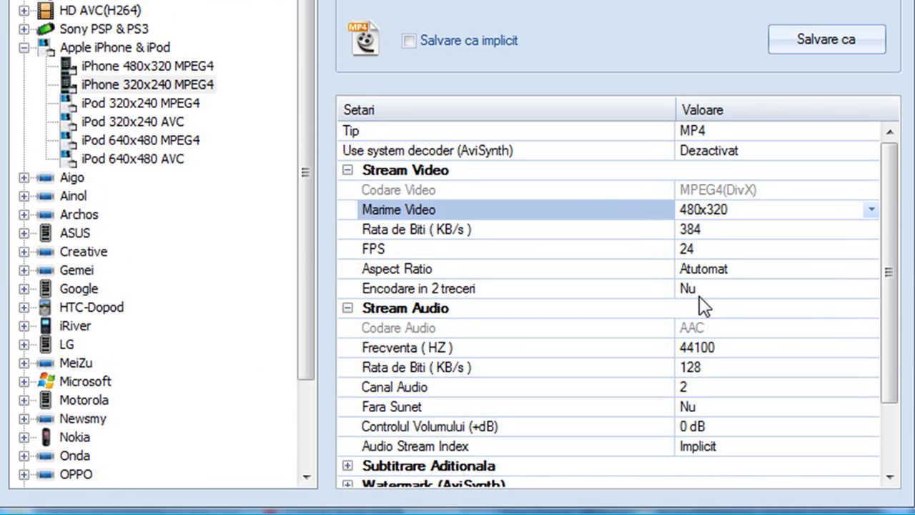
Attach the file "Star Trek TNG - 1x26 - The neutral zone.srt" as the additional subtitle.
drag(894, 248, 893, 341)
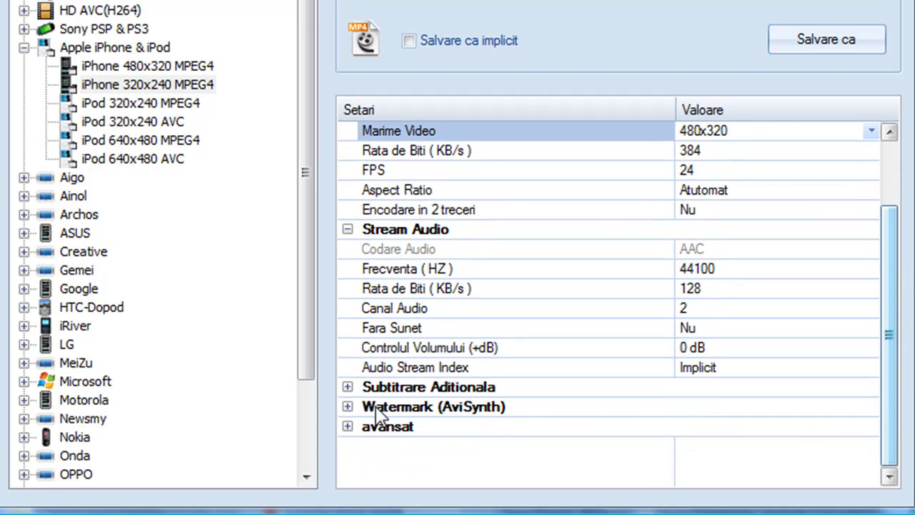
click(347, 387)
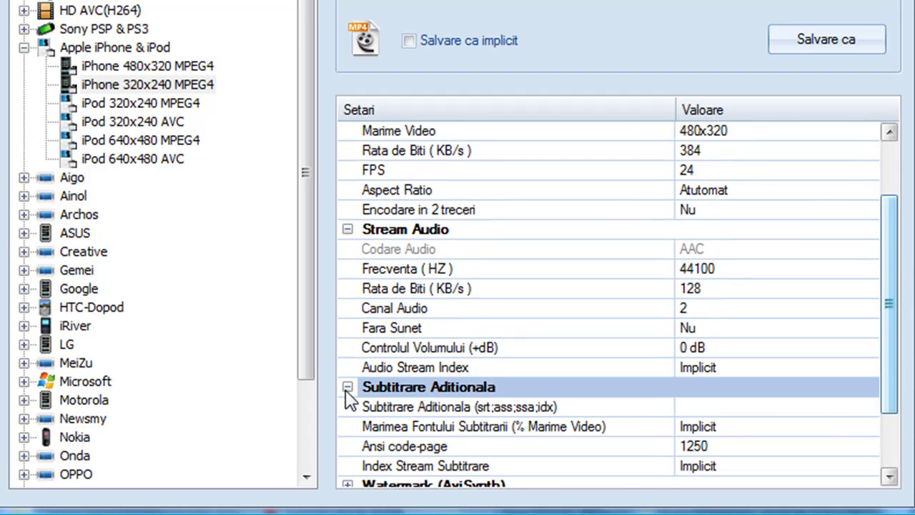
click(747, 405)
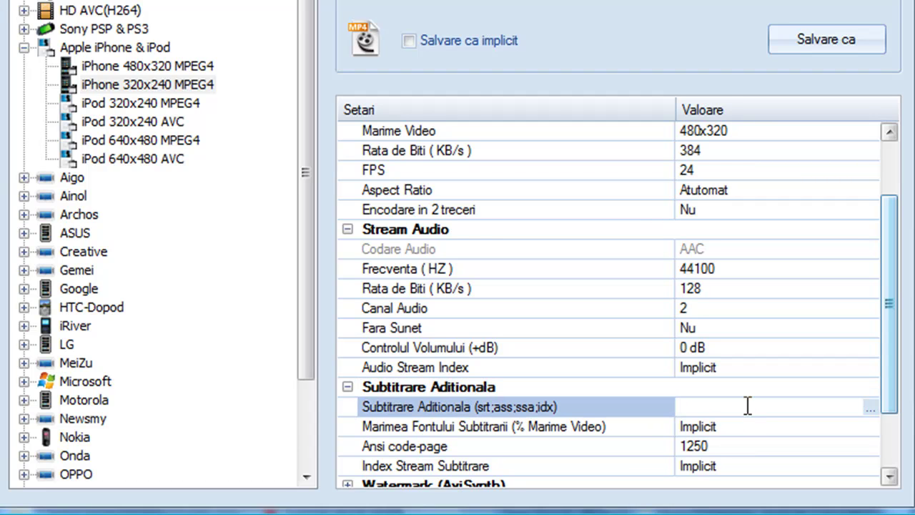
click(871, 410)
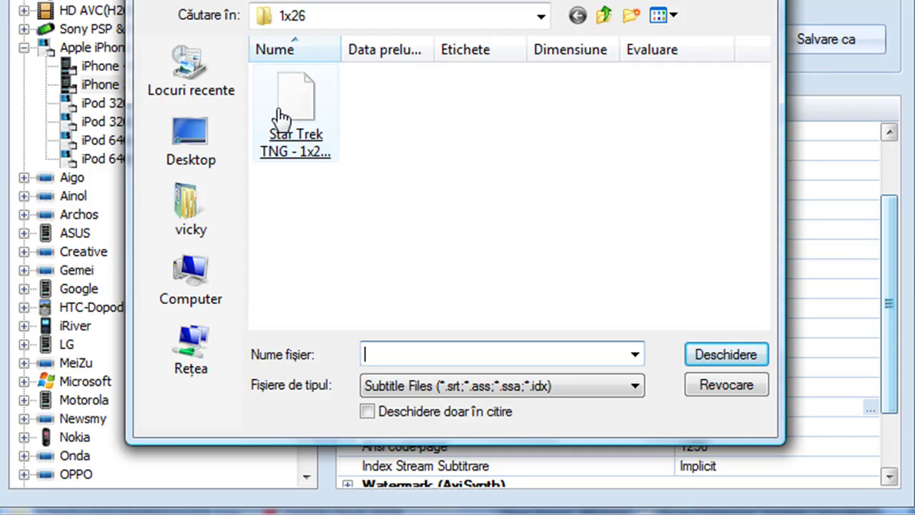
click(299, 93)
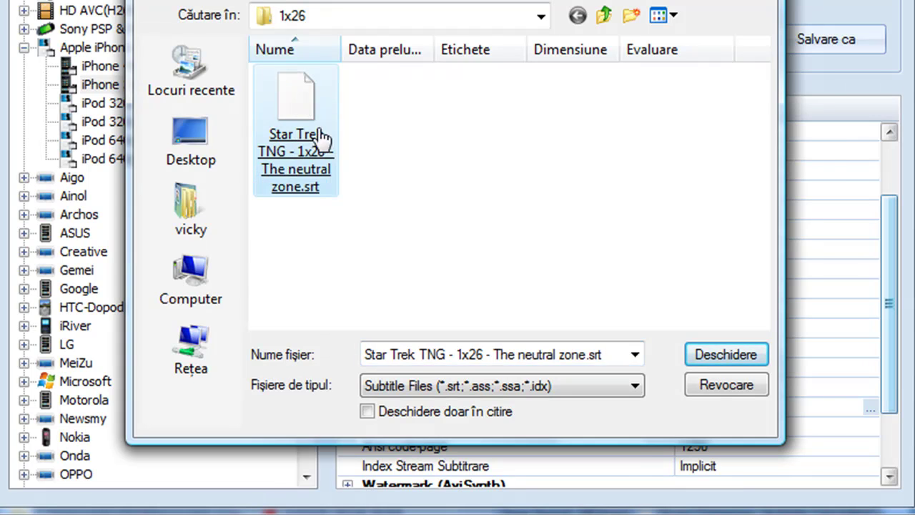
double_click(299, 93)
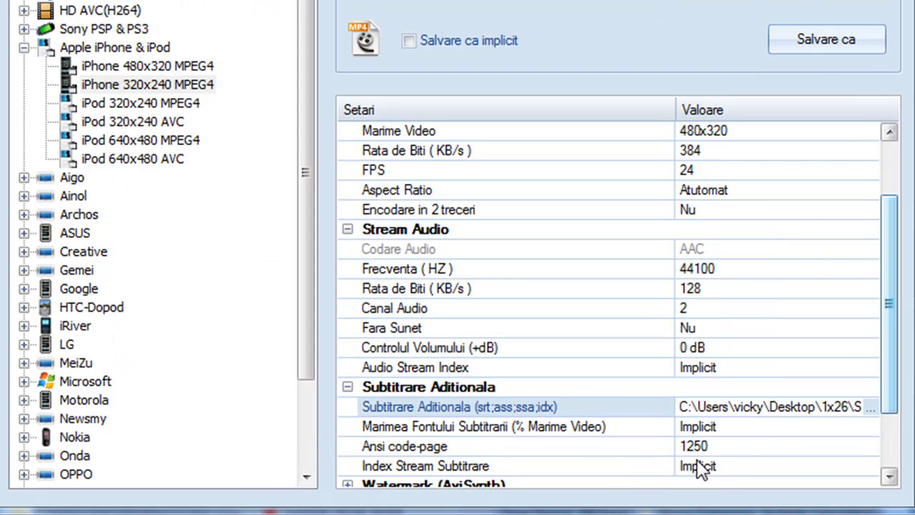
Examine the available subtitle font sizes without choosing another one.
click(871, 428)
click(871, 428)
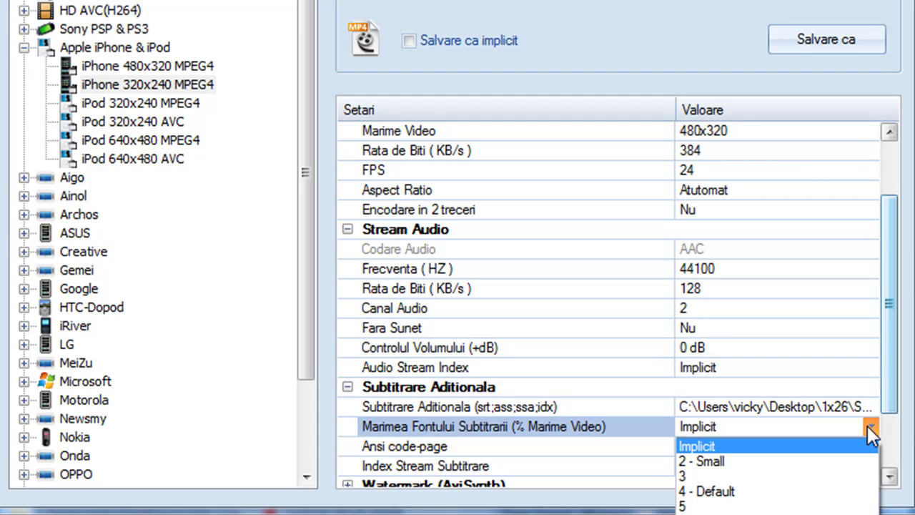
click(869, 427)
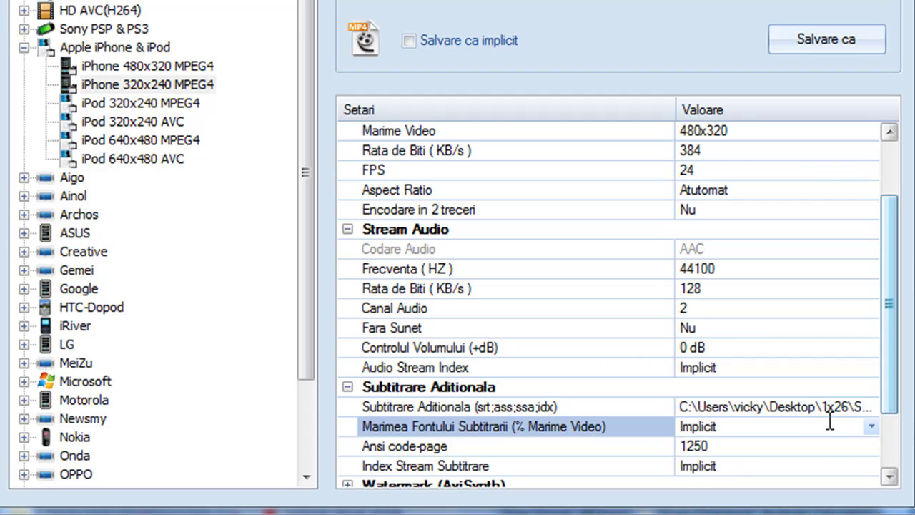
click(871, 427)
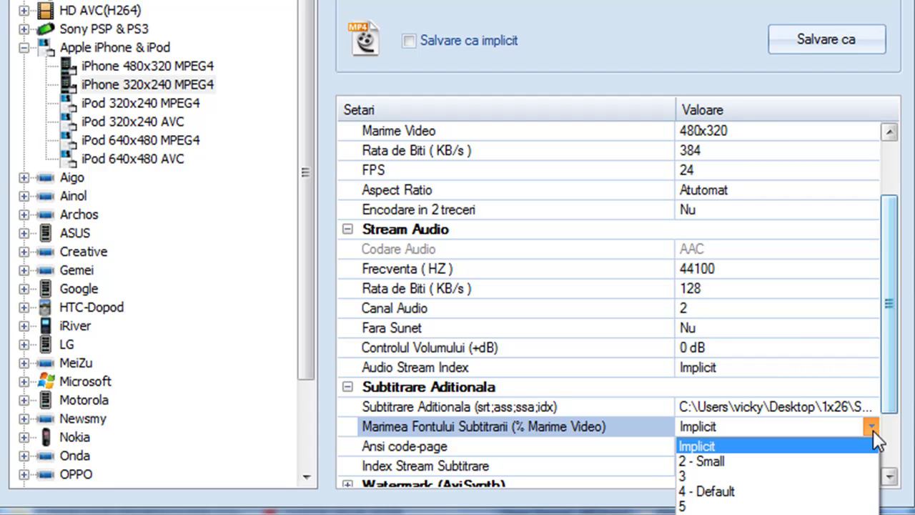
click(872, 428)
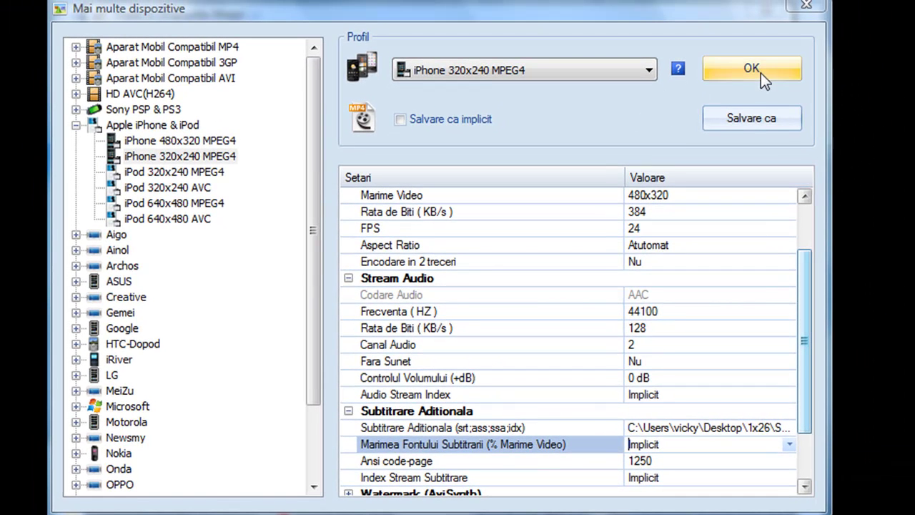
Accept the output settings, add the video to the conversion list, and select its entry.
click(763, 70)
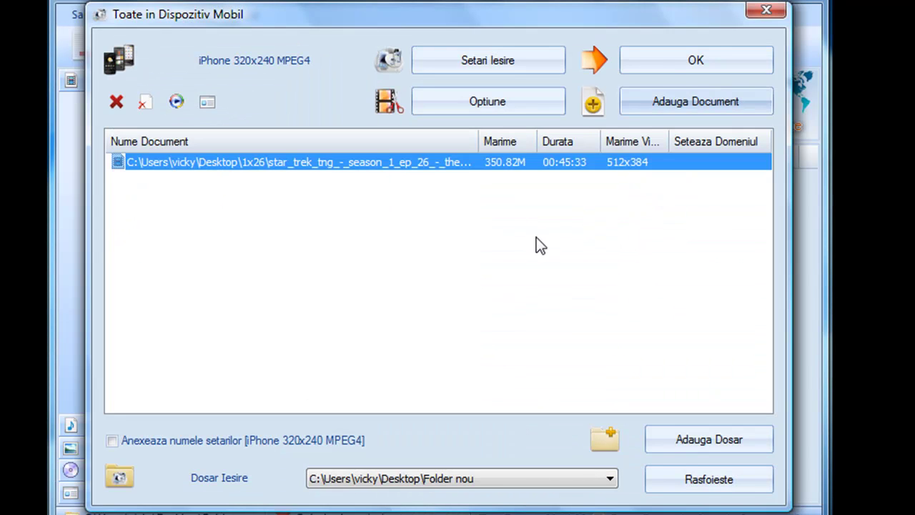
click(675, 66)
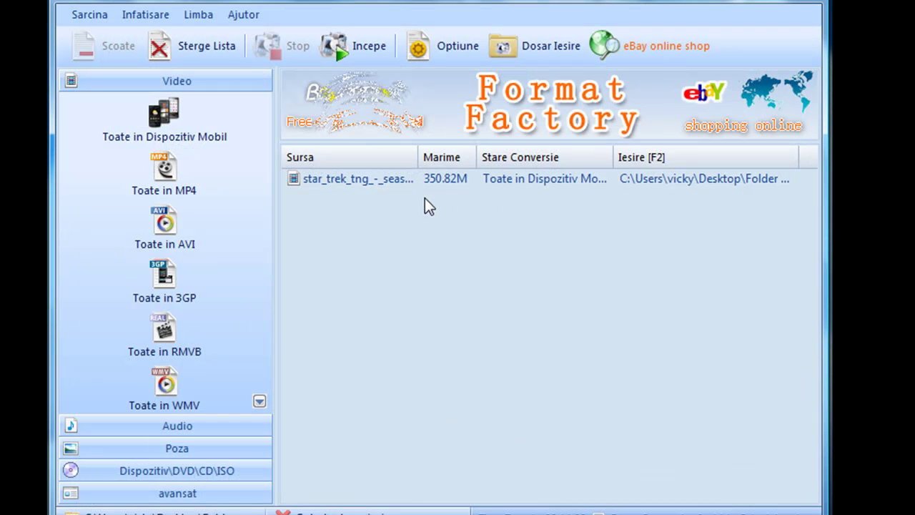
click(405, 181)
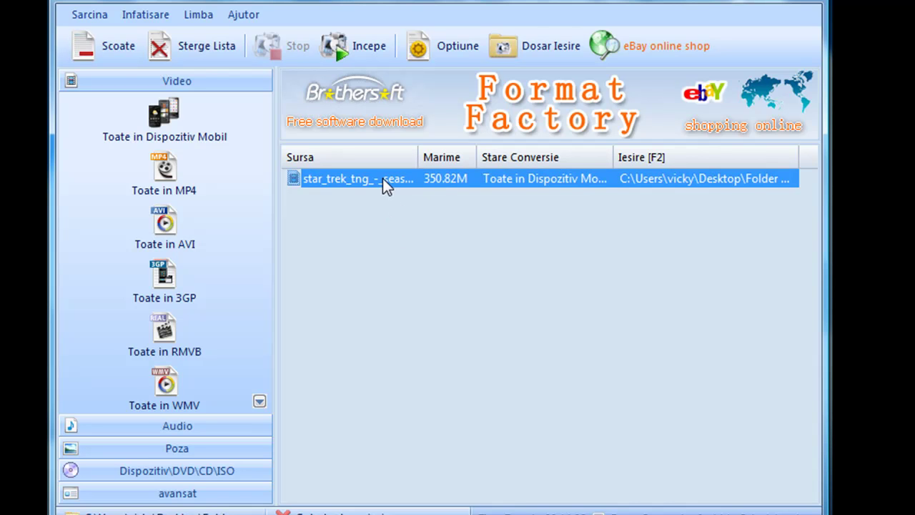
Accept the program's subtitle font options with Tahoma and ASS subtitle font enabled, and start the conversion.
click(445, 53)
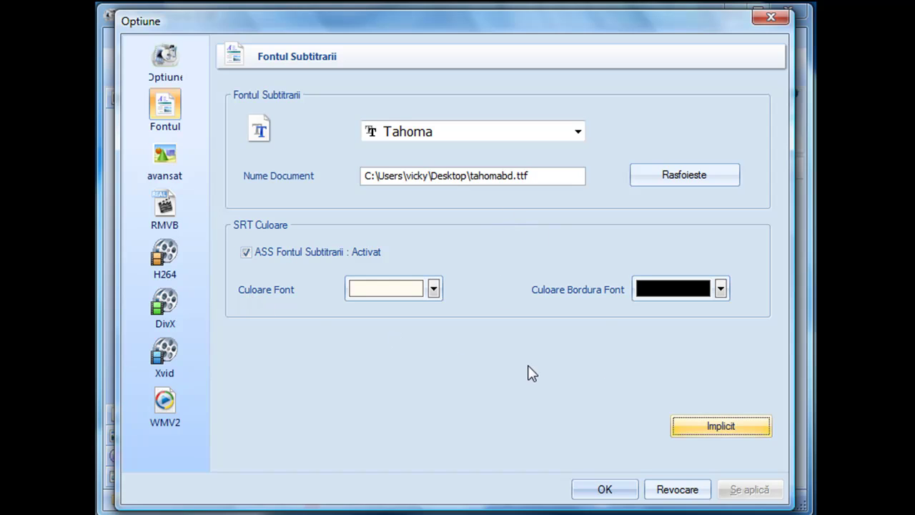
click(604, 493)
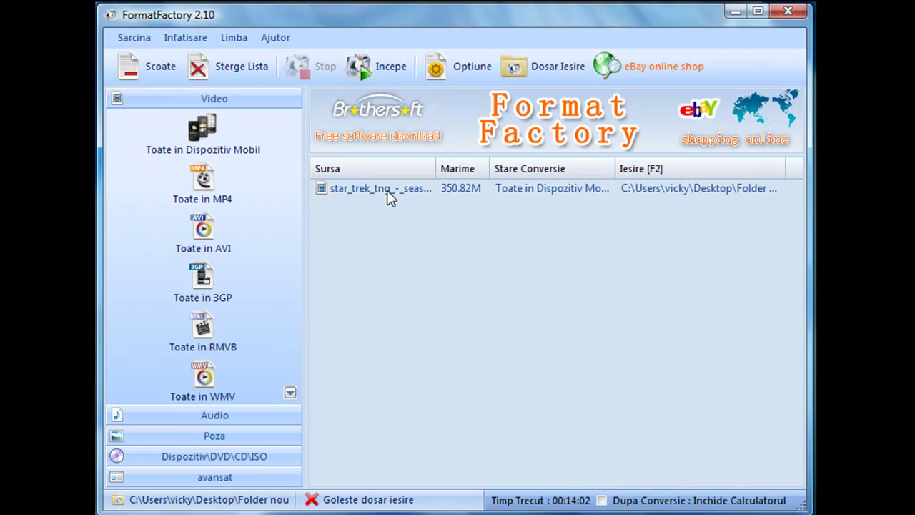
click(374, 65)
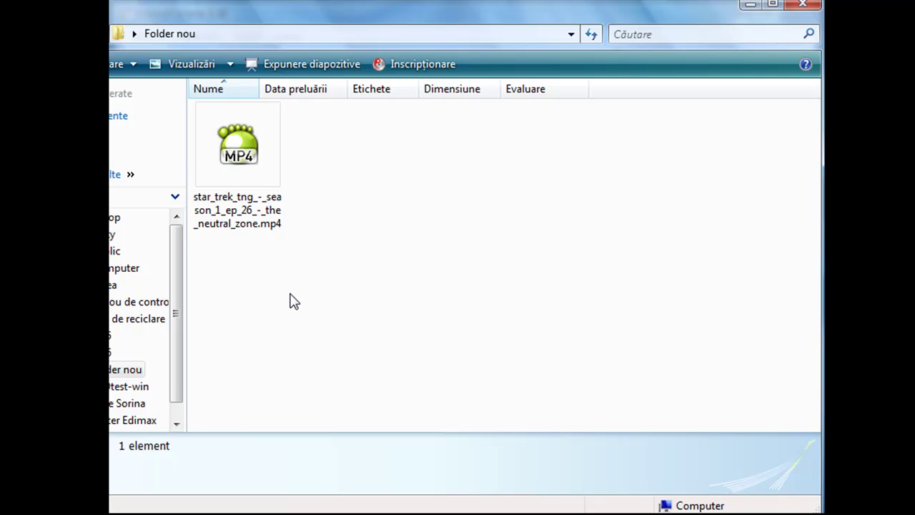
View the file properties of the converted MP4 in Folder nou to check its size, and close them.
right_click(243, 153)
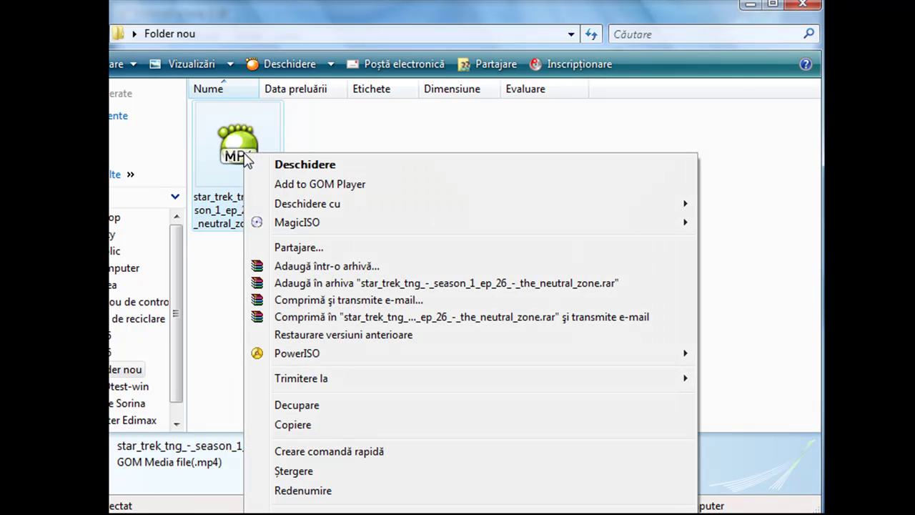
click(398, 141)
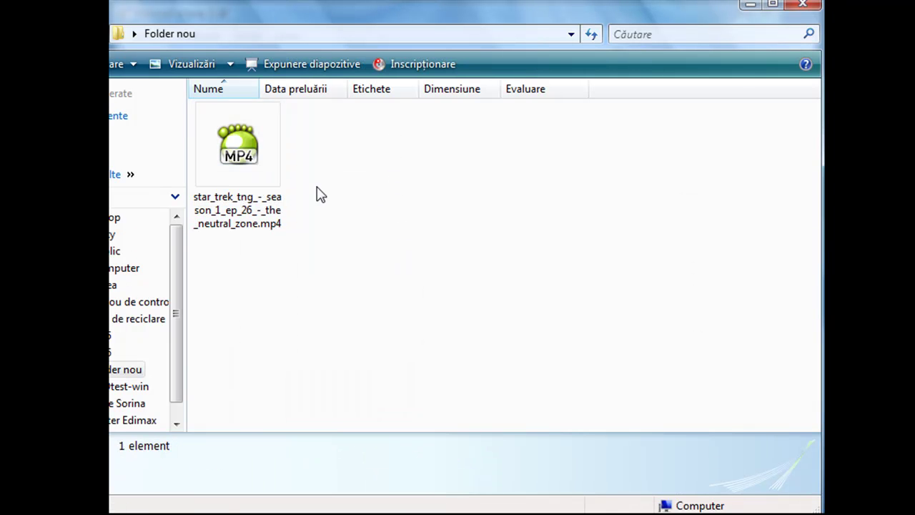
right_click(247, 156)
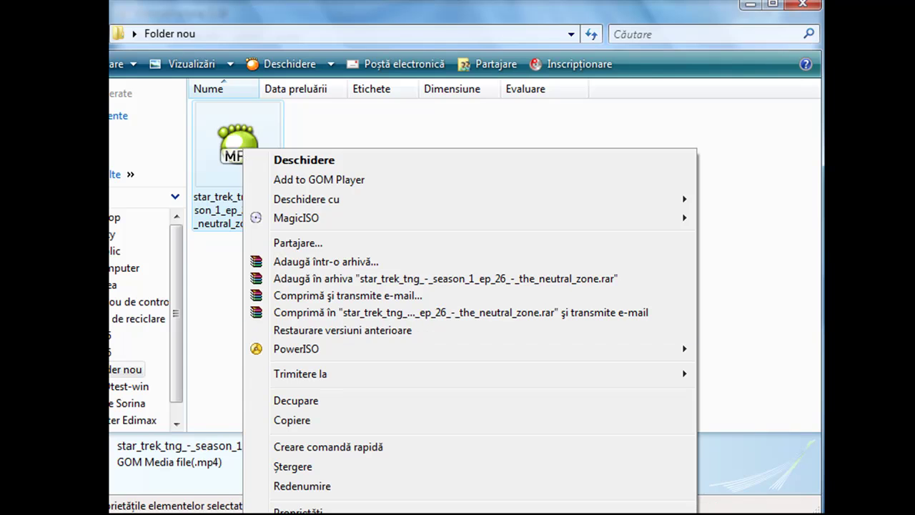
click(336, 510)
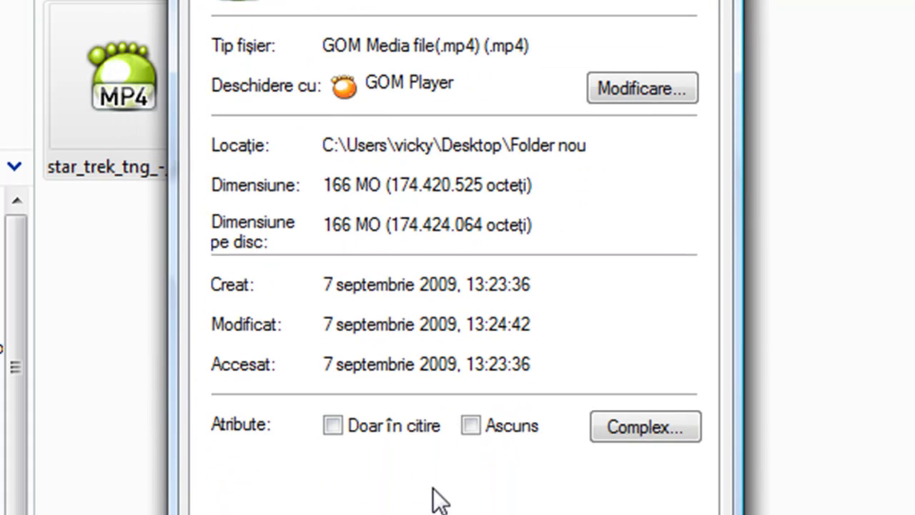
key(Return)
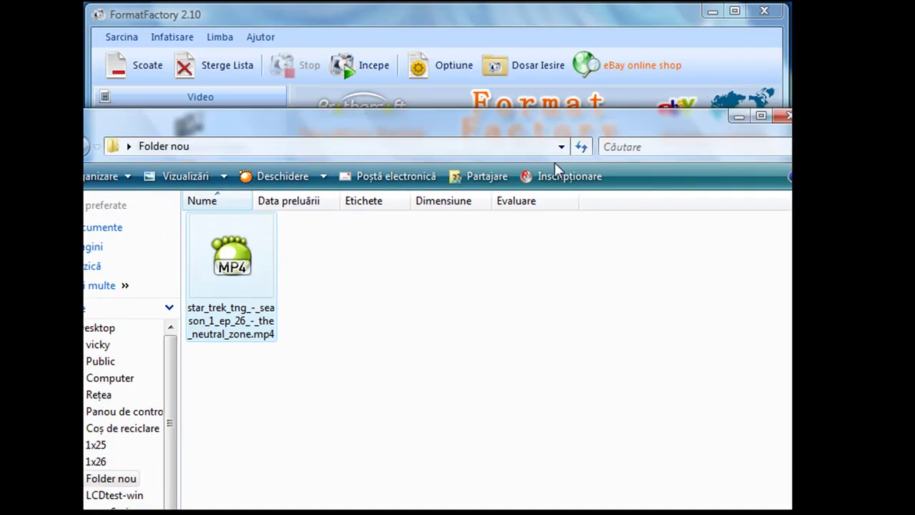
Move the Folder nou window aside to compare the source size in the conversion list, and move it back.
drag(555, 127, 560, 306)
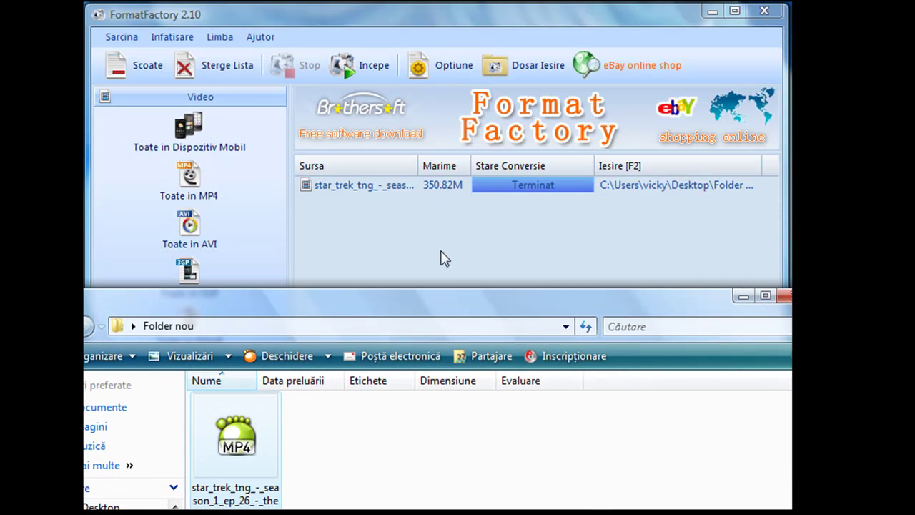
drag(455, 308, 449, 14)
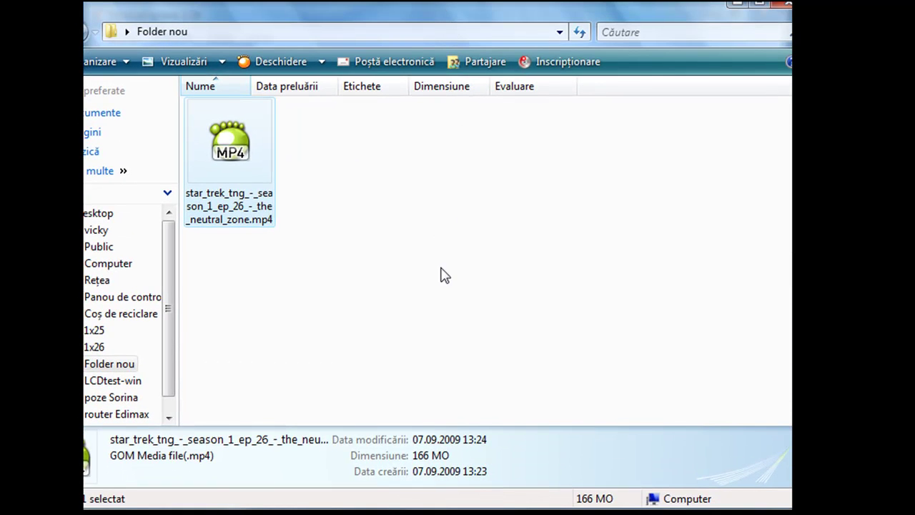
Open the converted MP4 from Folder nou with QuickTime Player, bring the player window fully into view, and start playback.
click(243, 147)
right_click(243, 146)
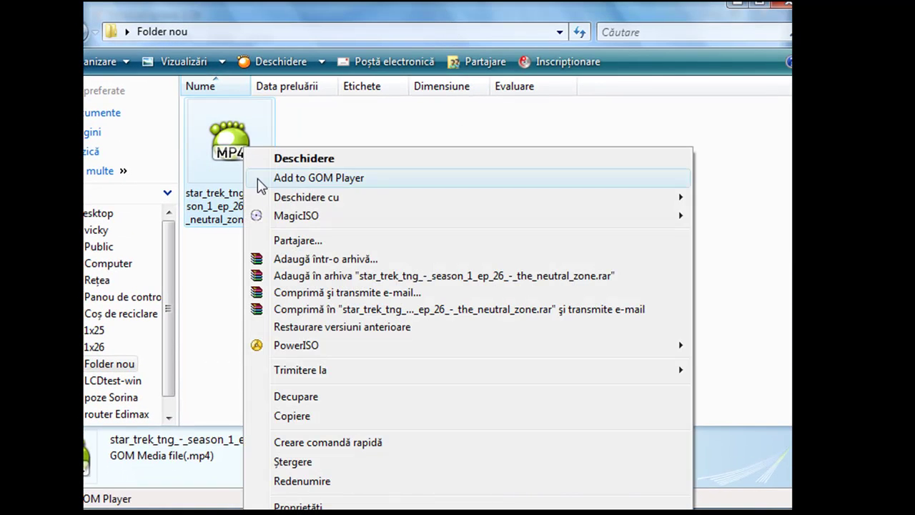
mouse_move(324, 203)
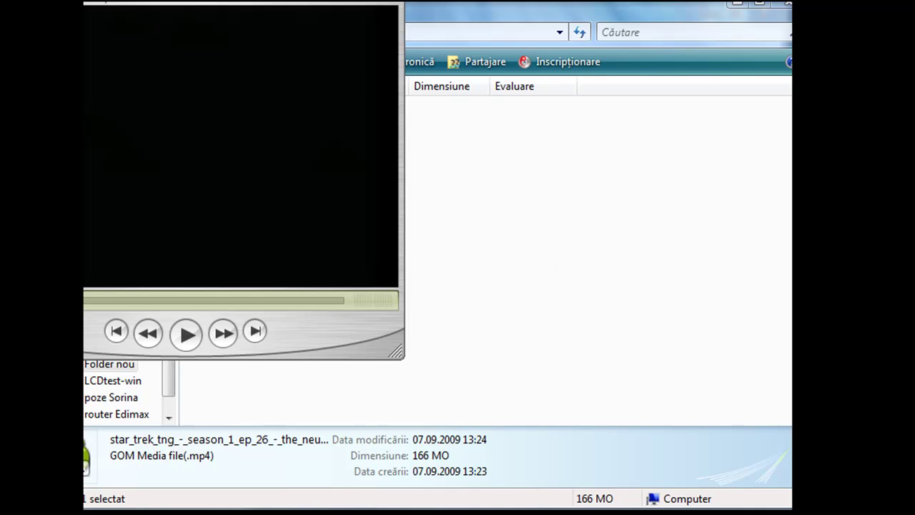
drag(271, 1, 441, 57)
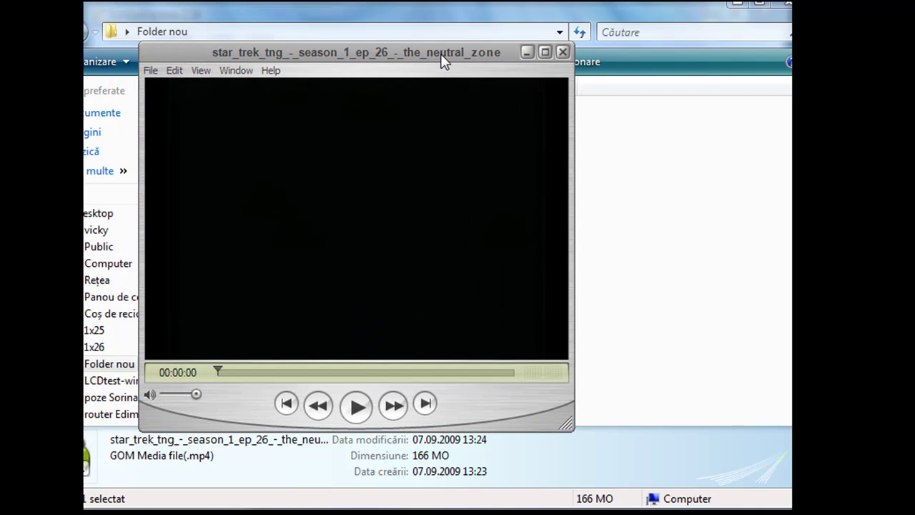
click(357, 405)
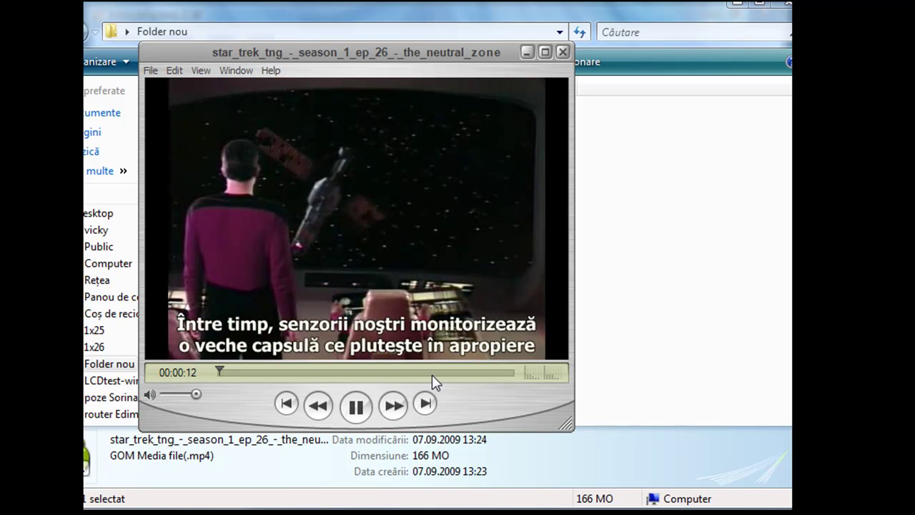
Skip to several points in the middle, near the end and near the start to check the subtitles, then pause and close the player.
click(431, 373)
click(466, 372)
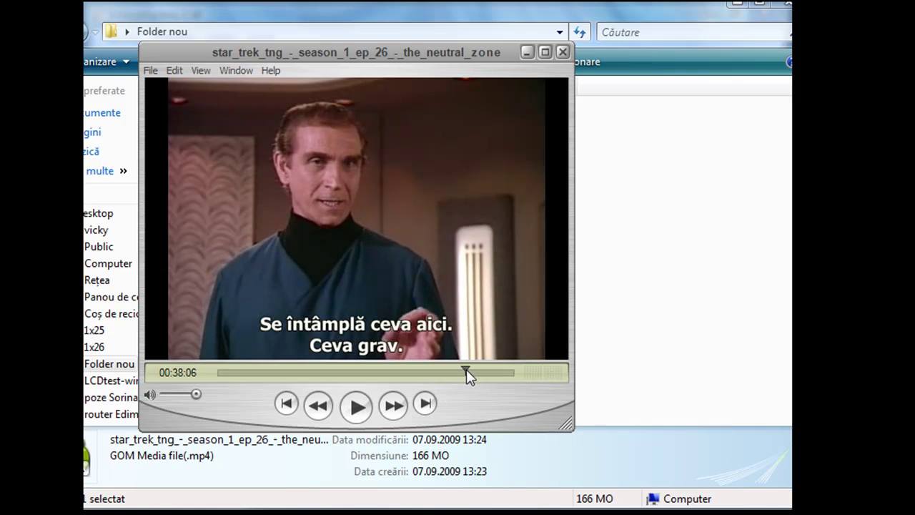
click(503, 373)
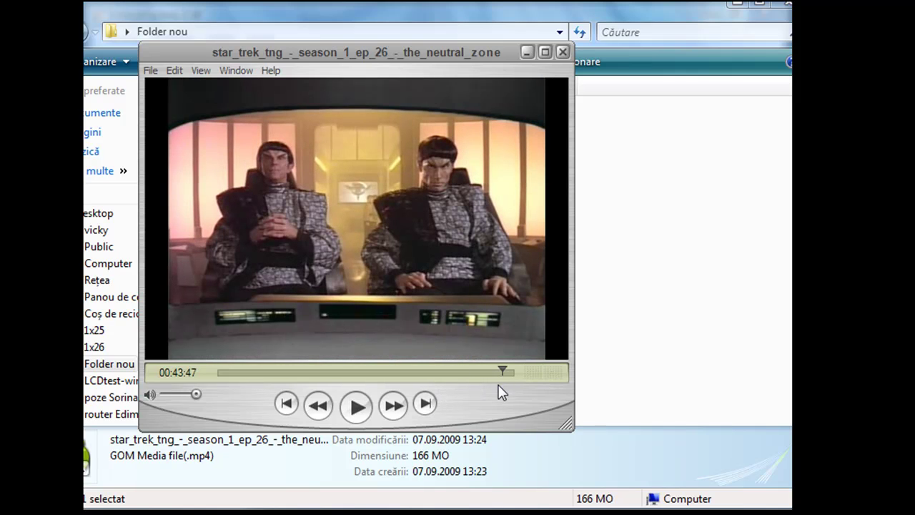
click(509, 372)
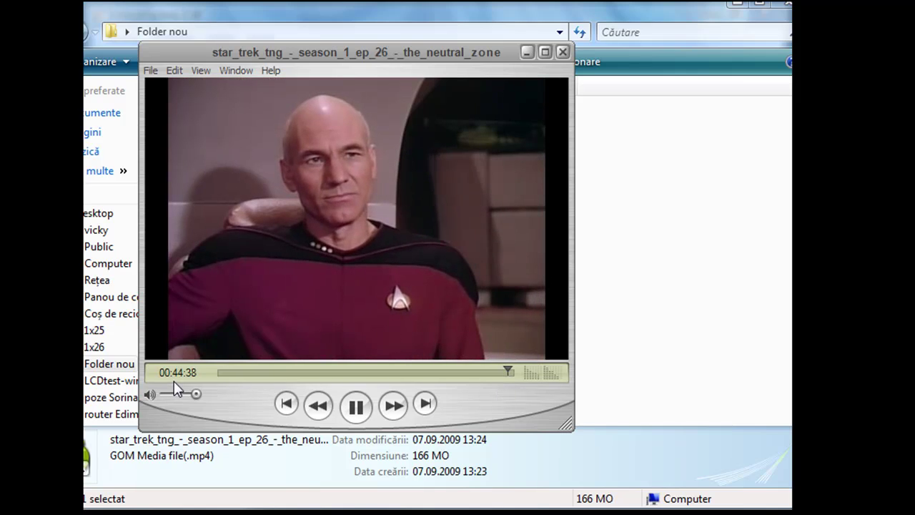
click(259, 373)
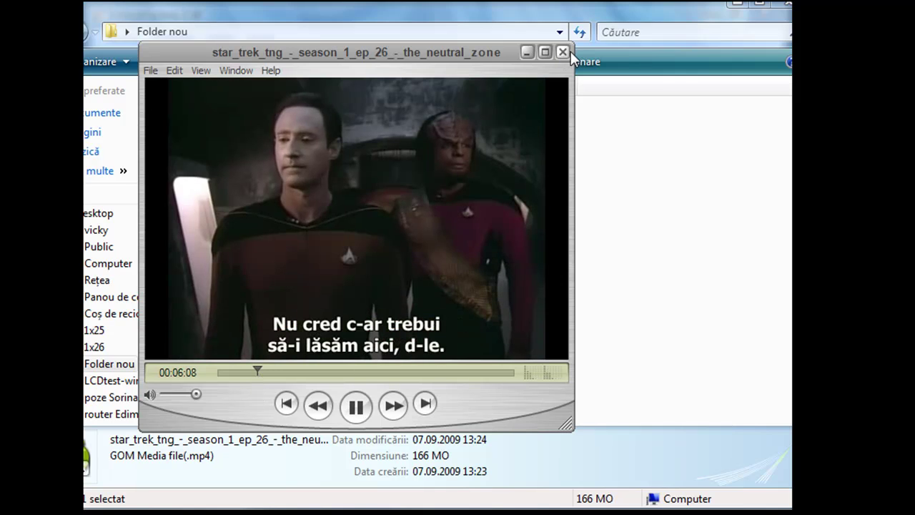
click(356, 406)
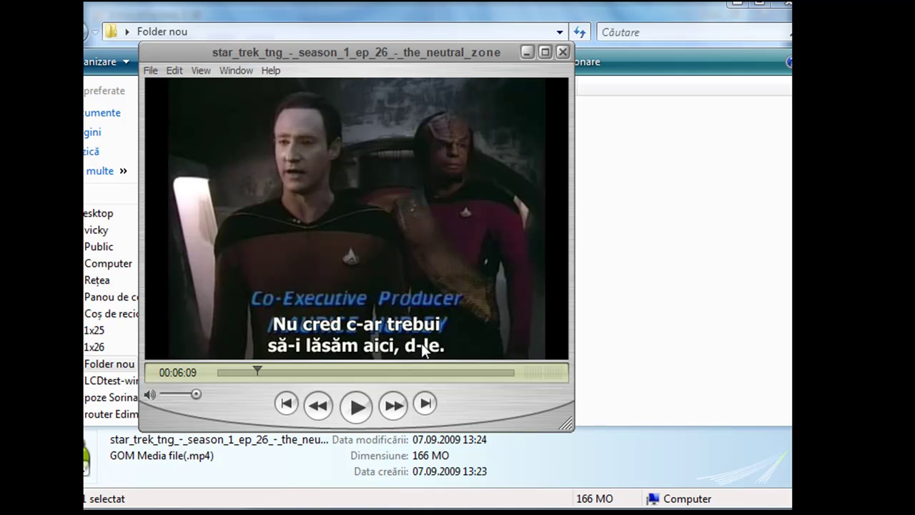
click(562, 53)
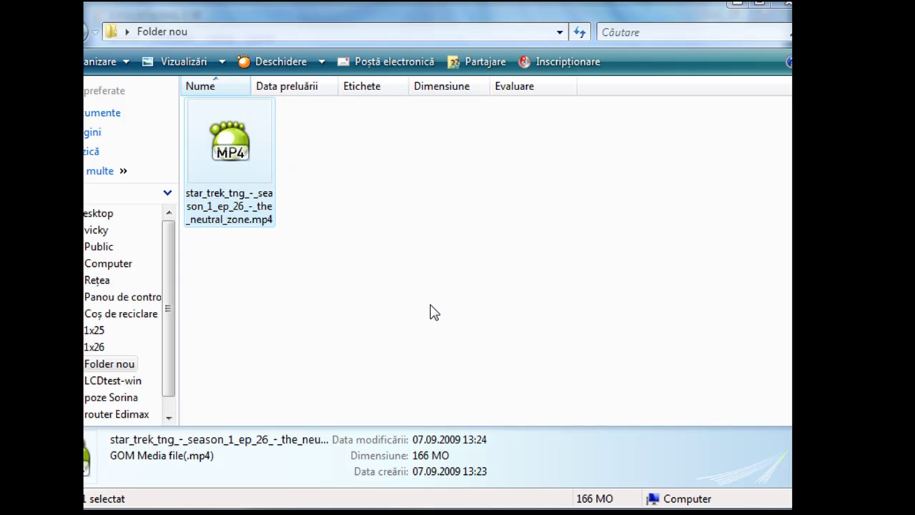